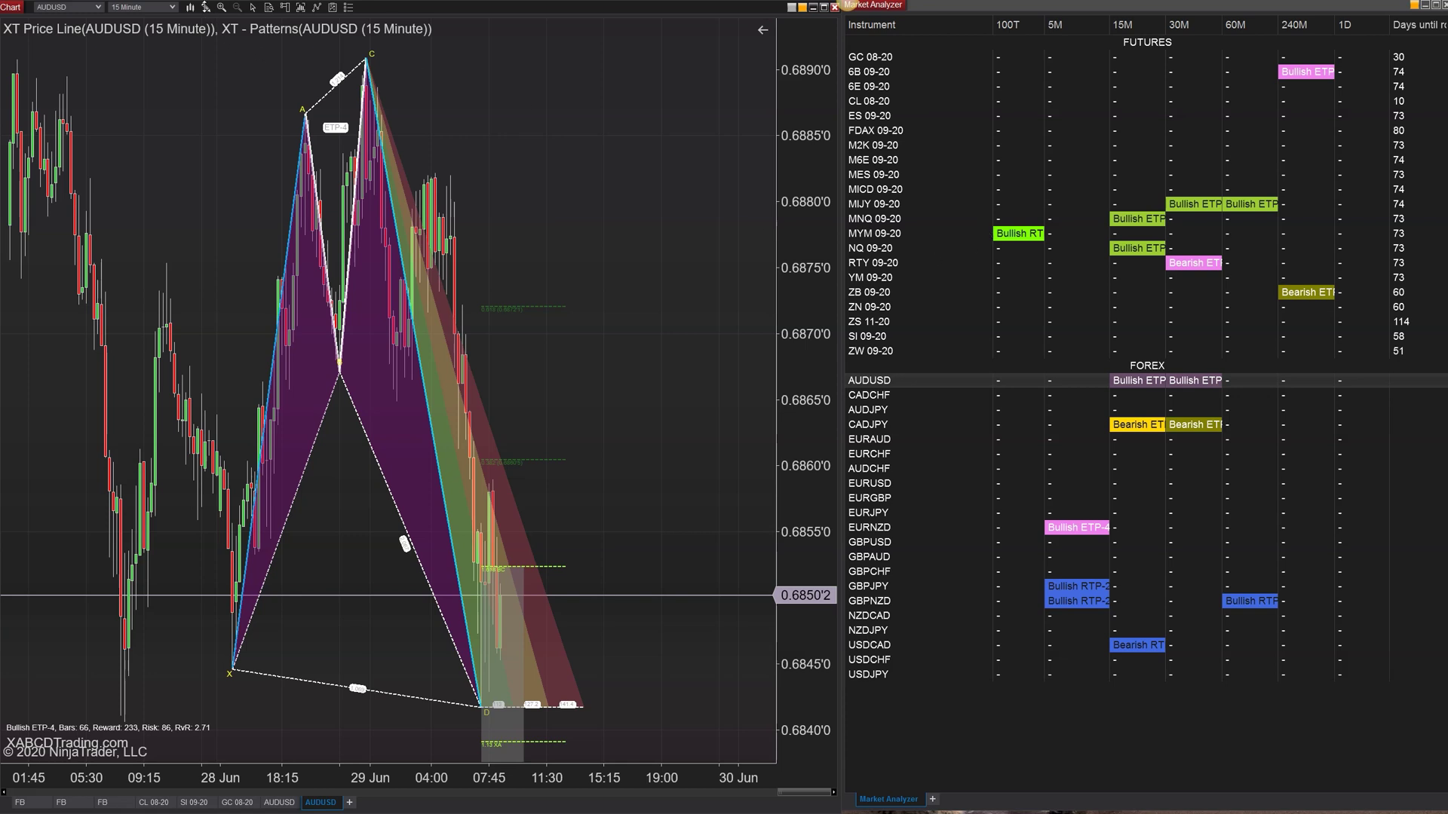
Measure a span on the chart with the ruler drawing tool.
click(207, 8)
click(226, 53)
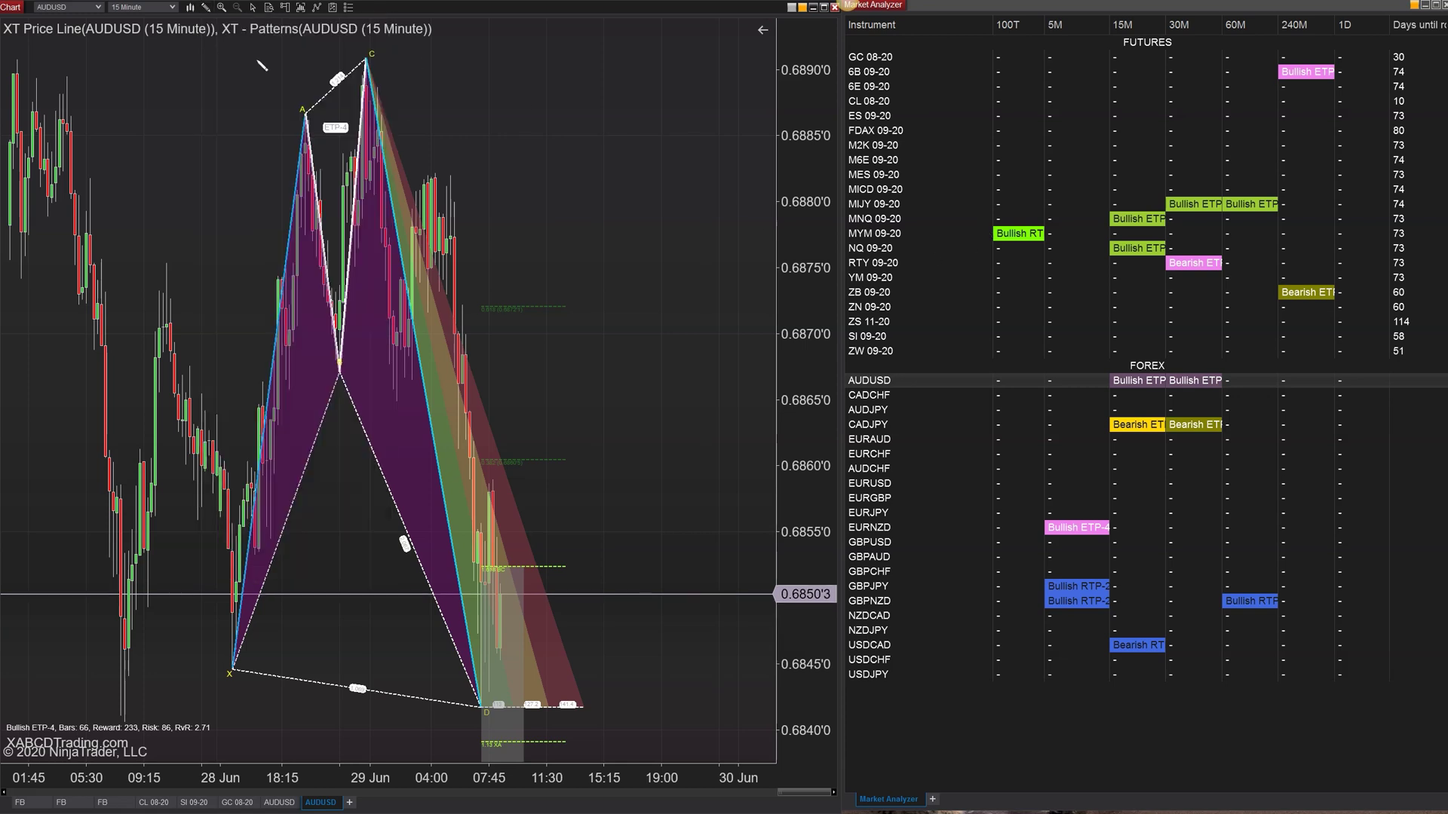
click(473, 166)
click(672, 310)
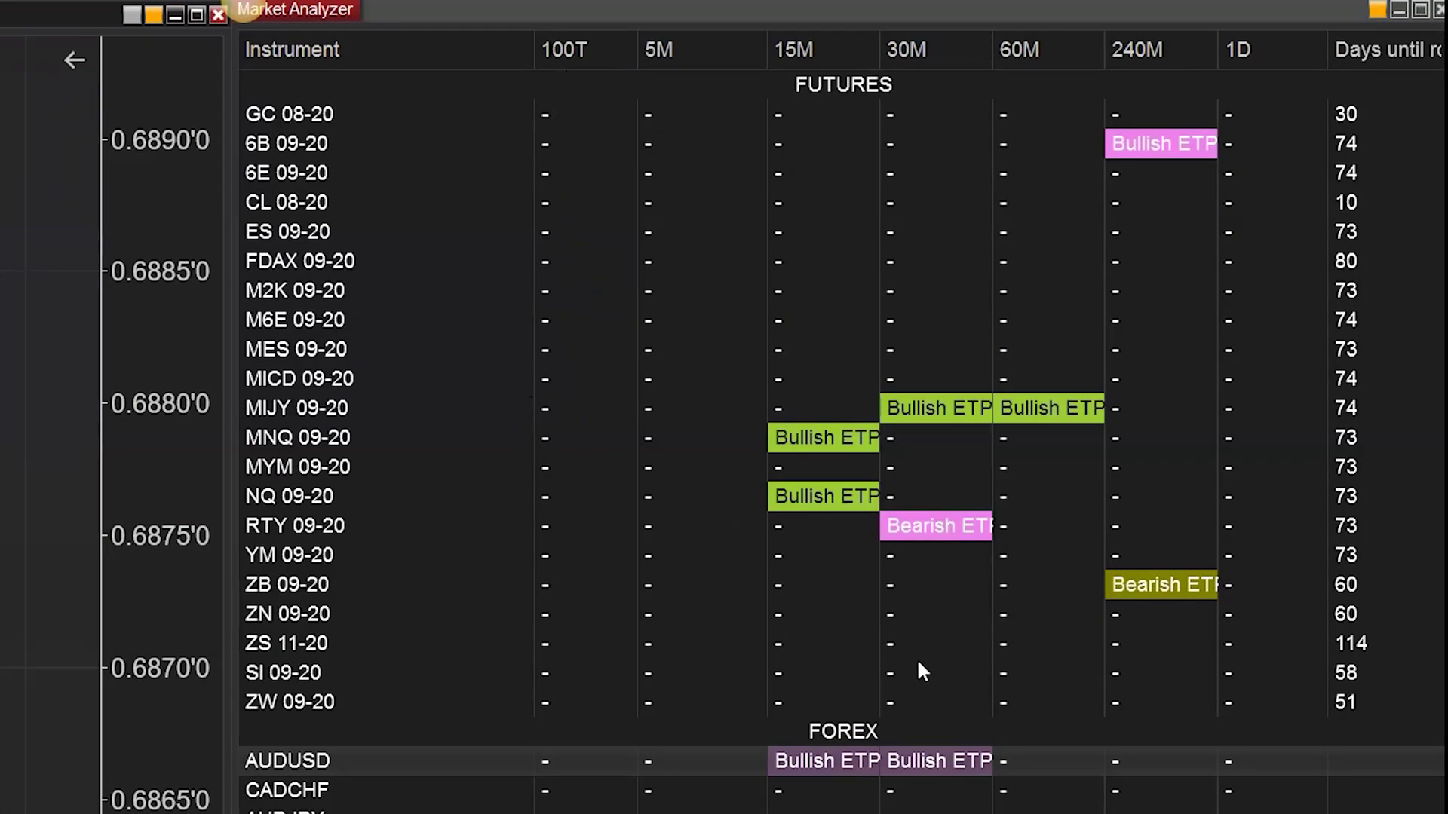
Bring up the Market Analyzer's Columns dialog with the 100T column's properties selected.
right_click(436, 771)
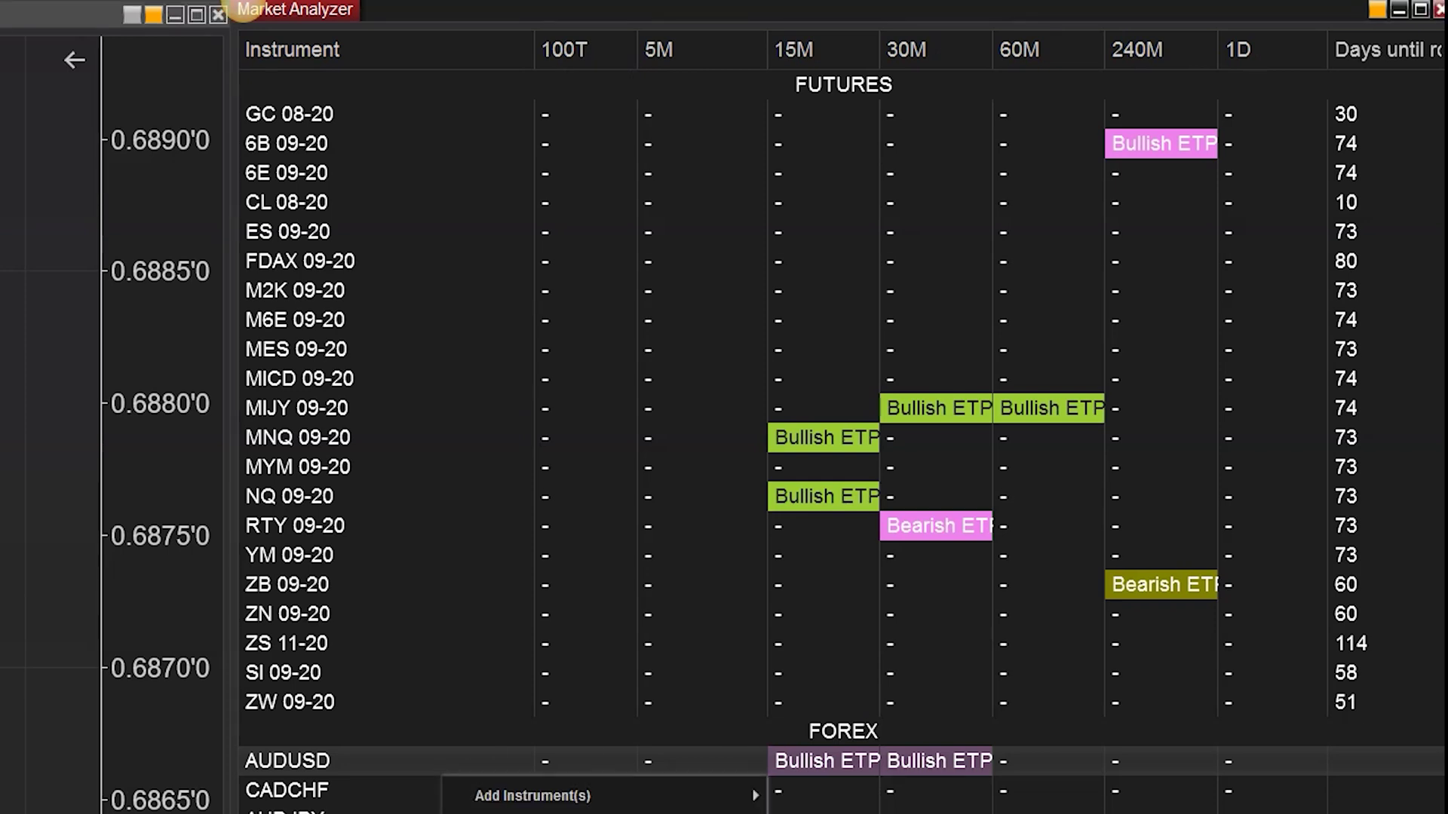
click(554, 811)
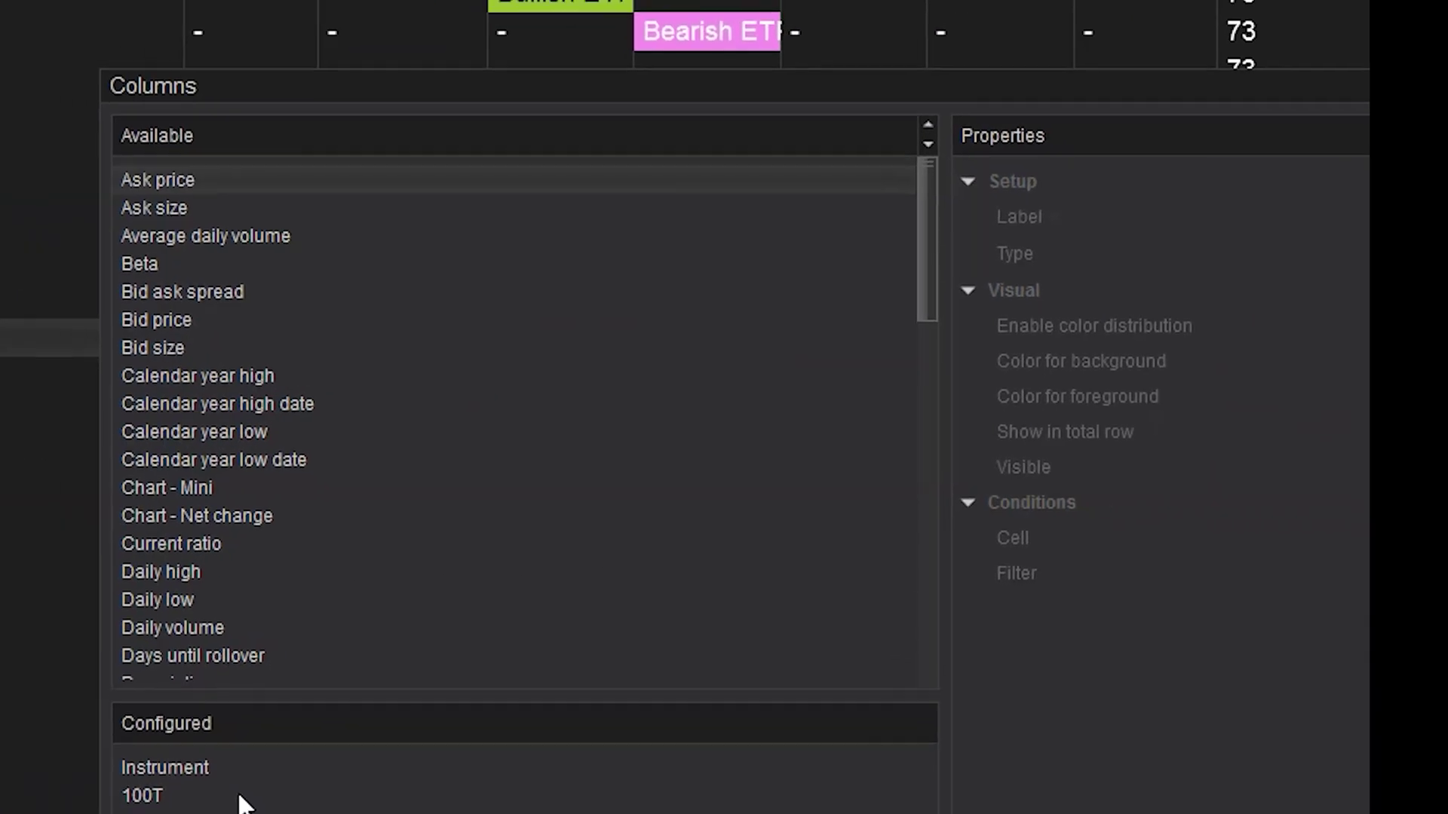
click(1015, 557)
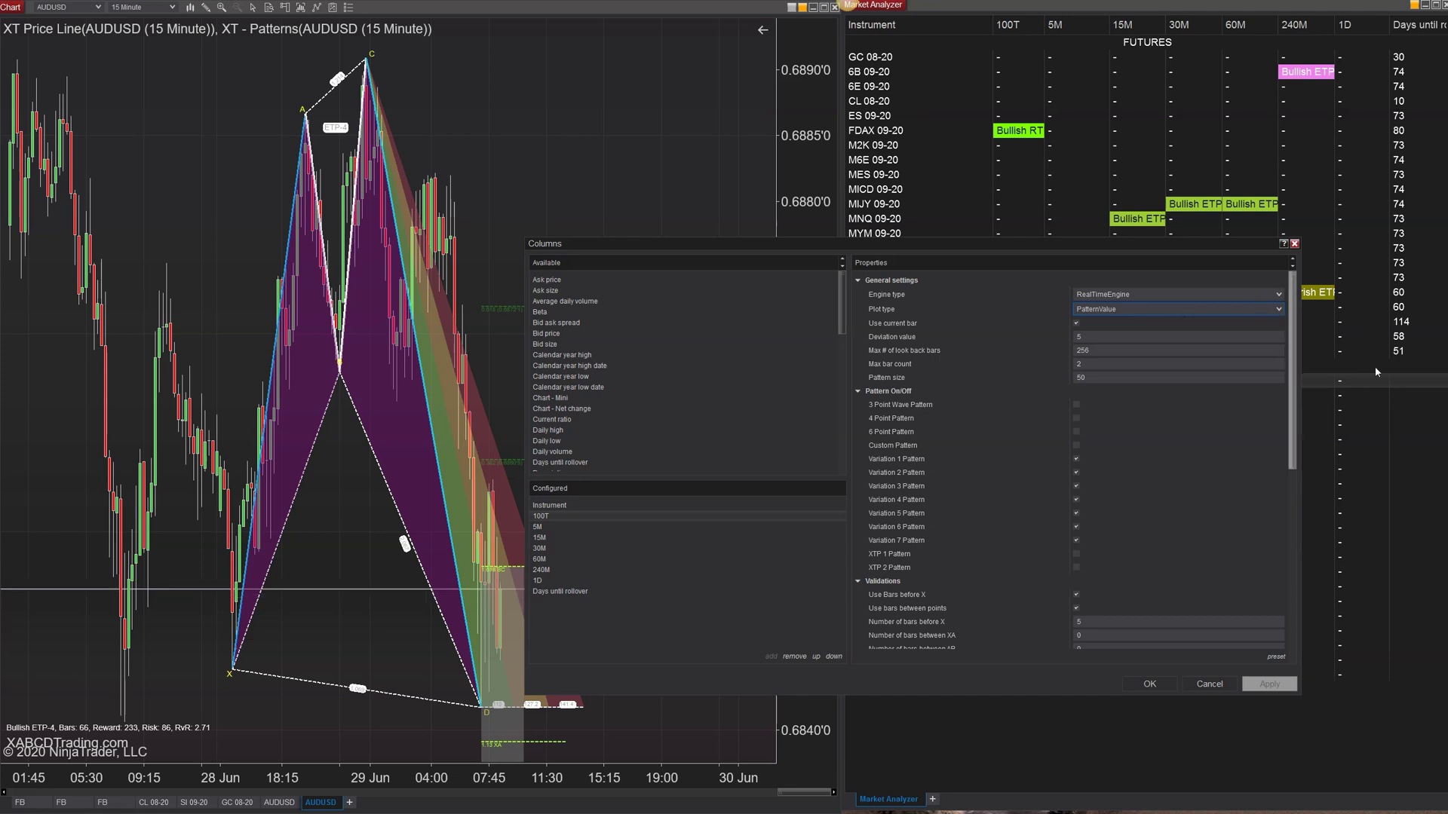
mouse_move(1291, 419)
mouse_down()
mouse_move(1290, 612)
mouse_move(1313, 456)
mouse_move(1297, 413)
mouse_up()
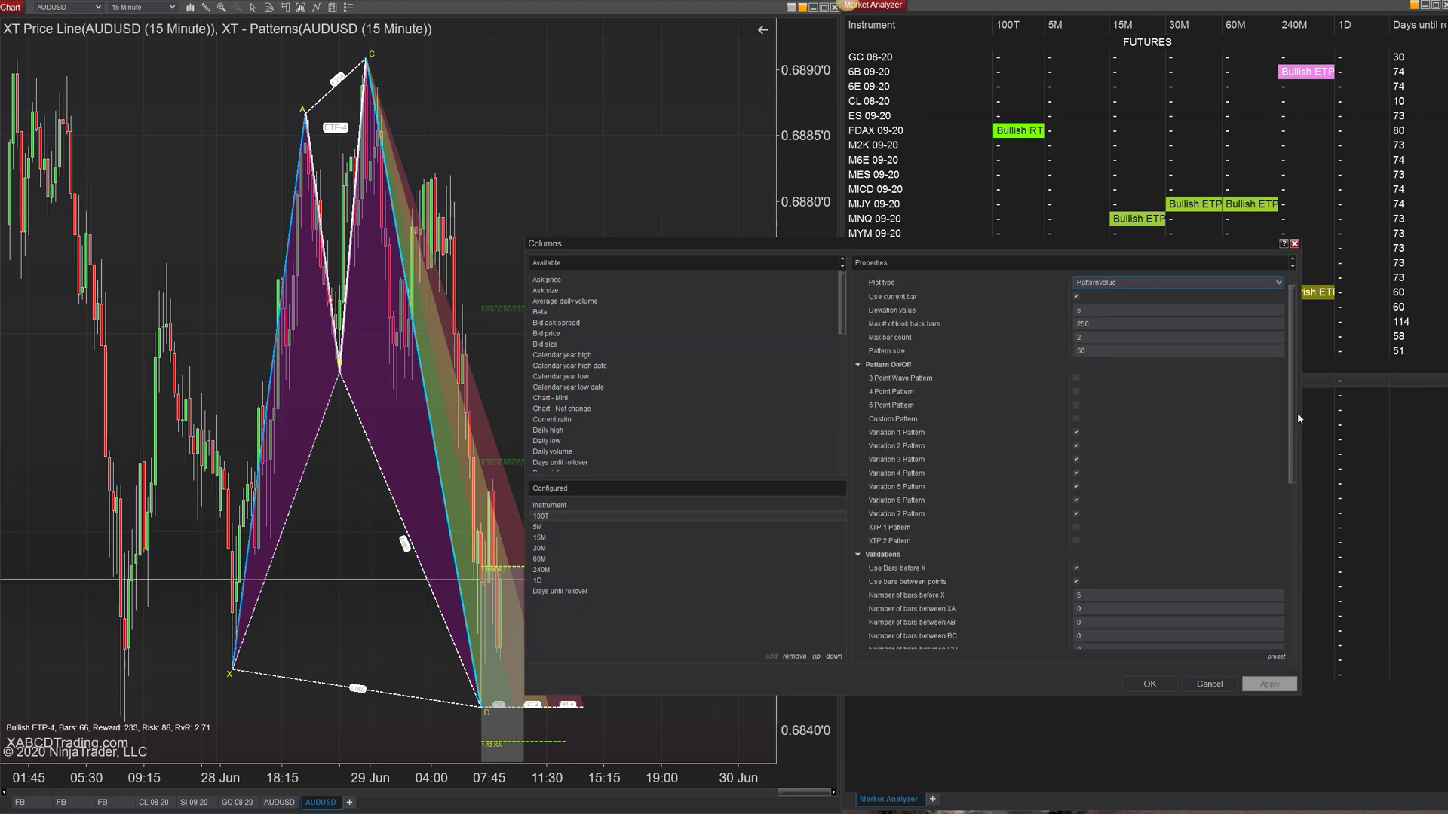
click(1292, 501)
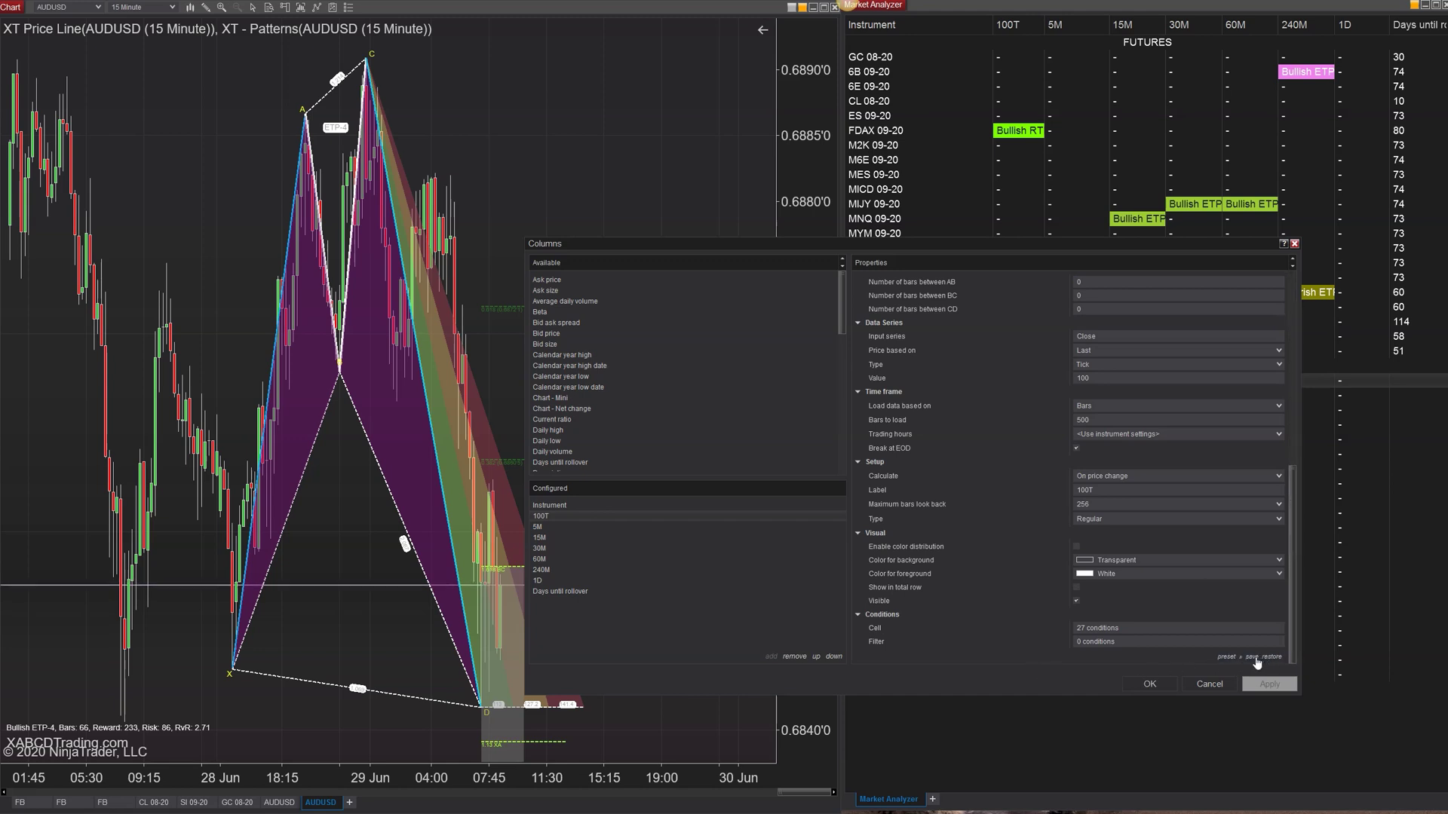
click(1254, 657)
mouse_move(1278, 658)
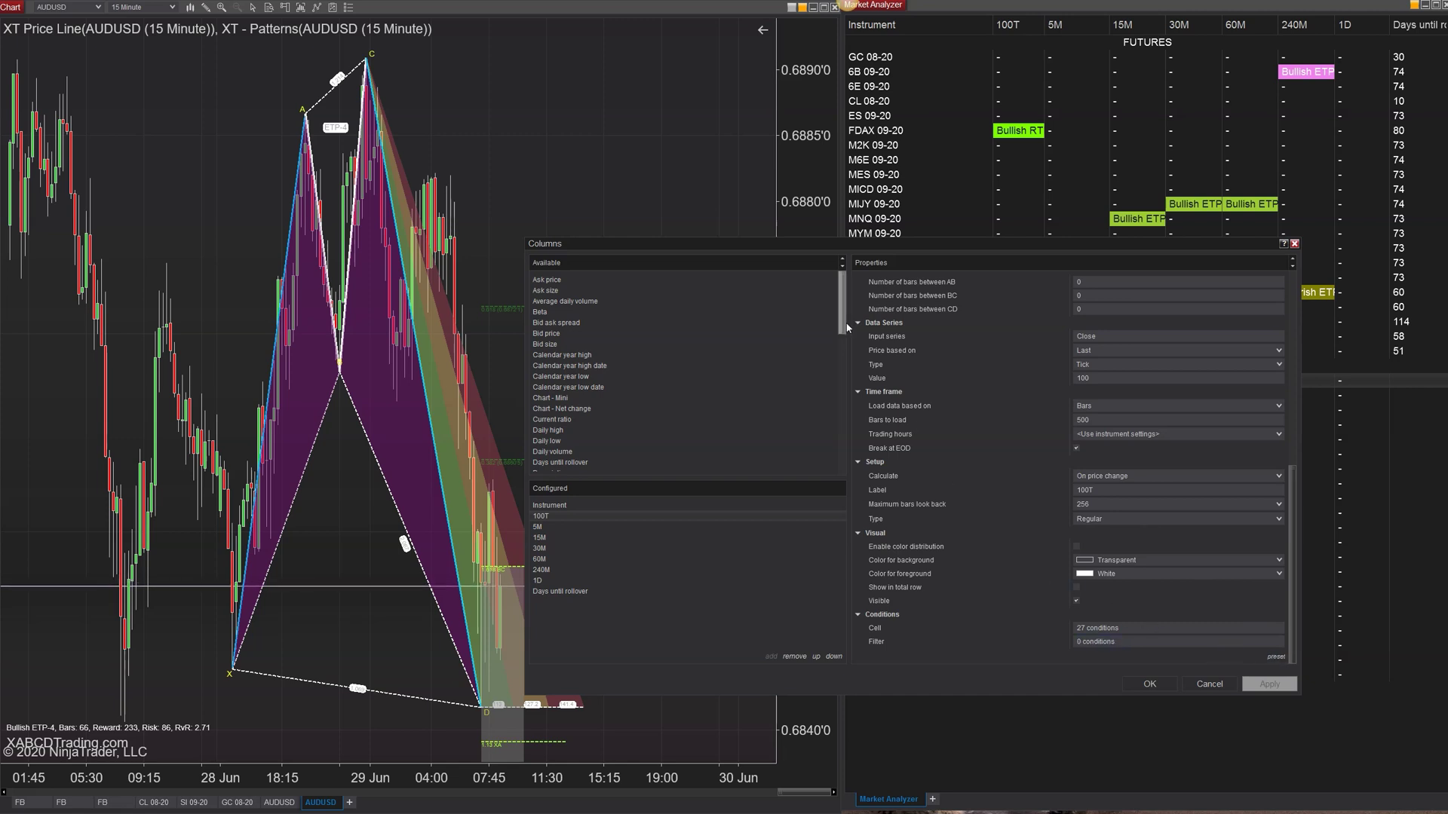
Add another XT - Patterns column and move it up directly under the original 100T.
scroll(540, 467, down, 10)
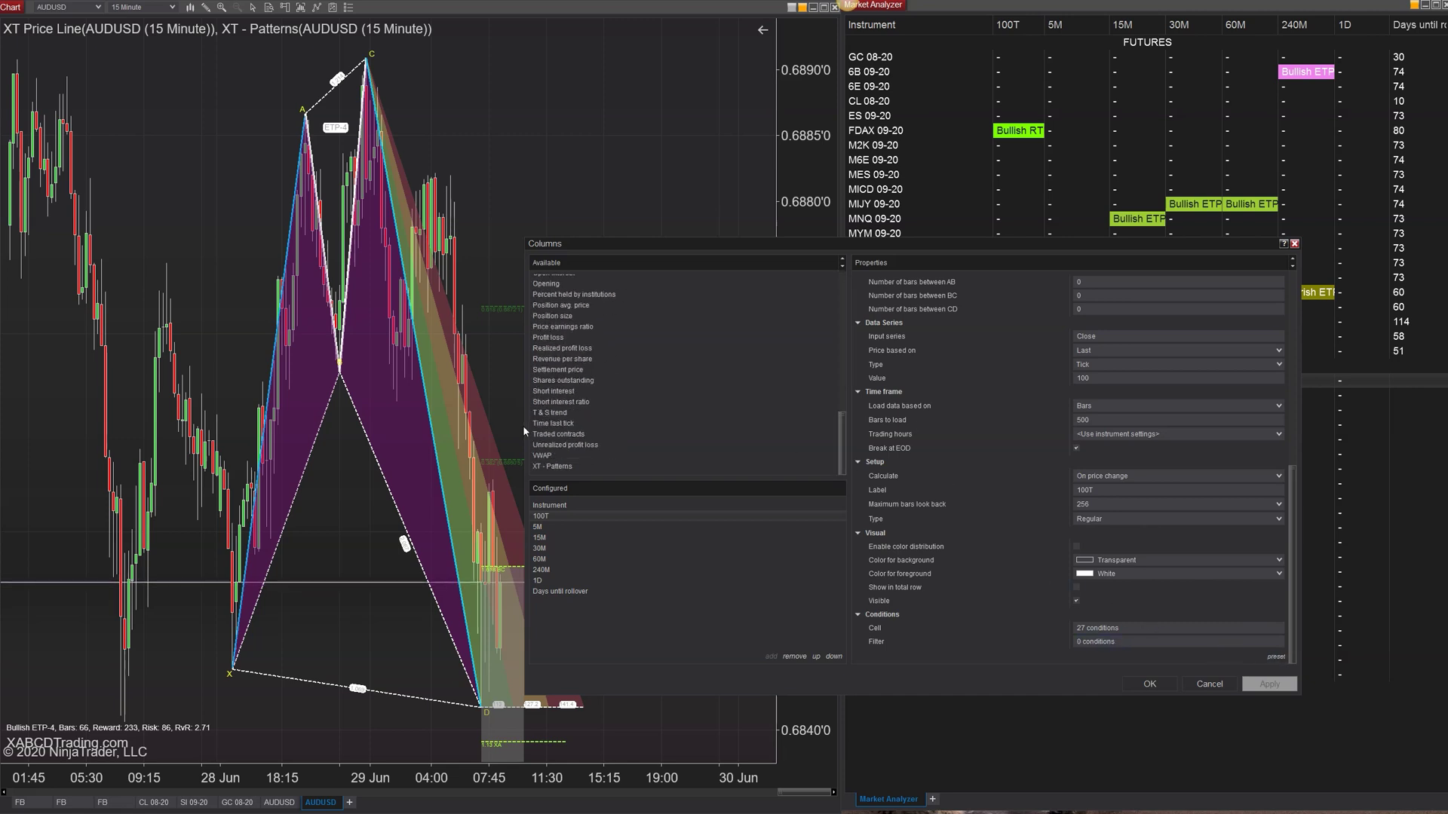
double_click(541, 466)
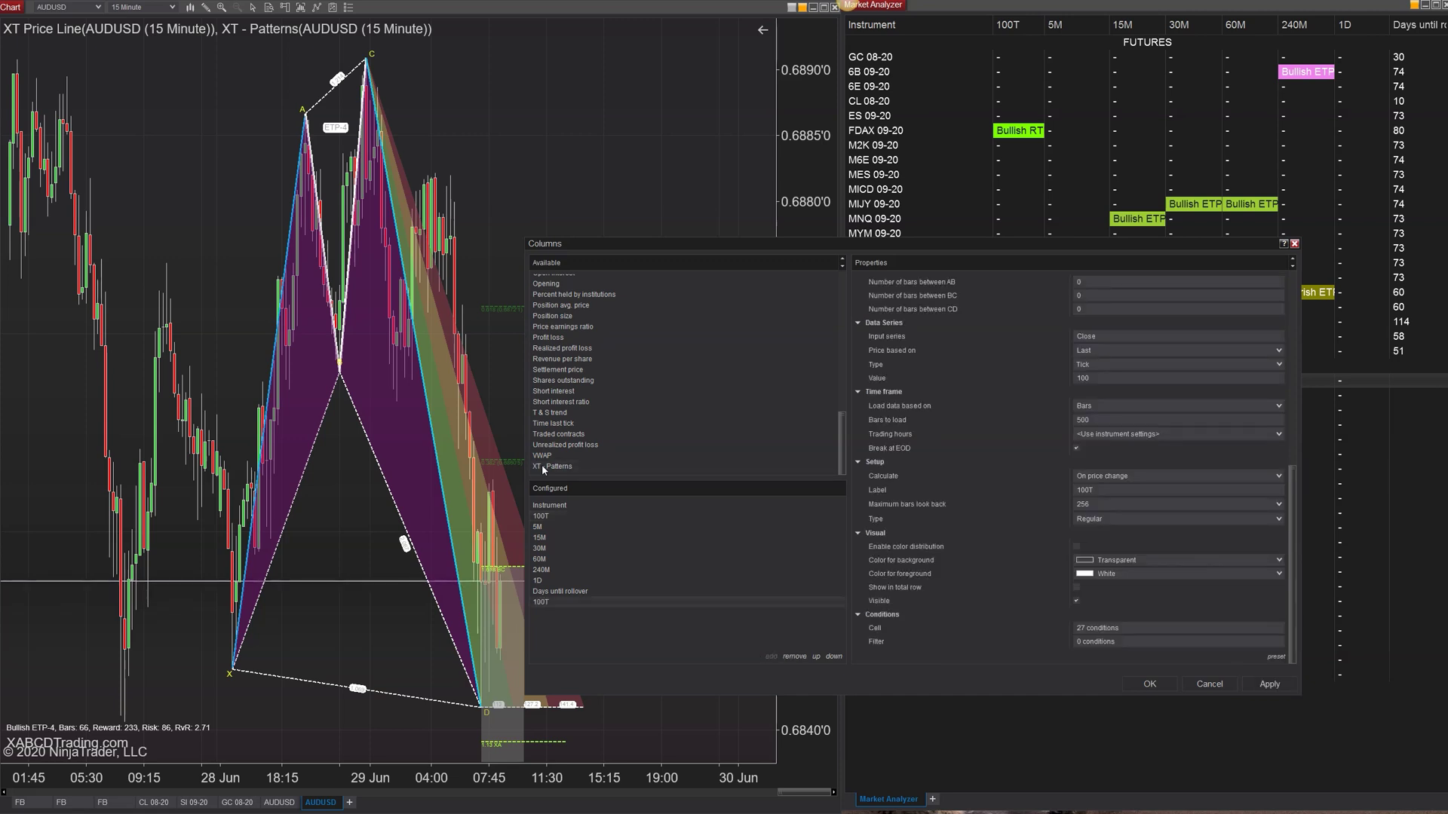
double_click(816, 657)
double_click(816, 658)
double_click(815, 658)
click(816, 658)
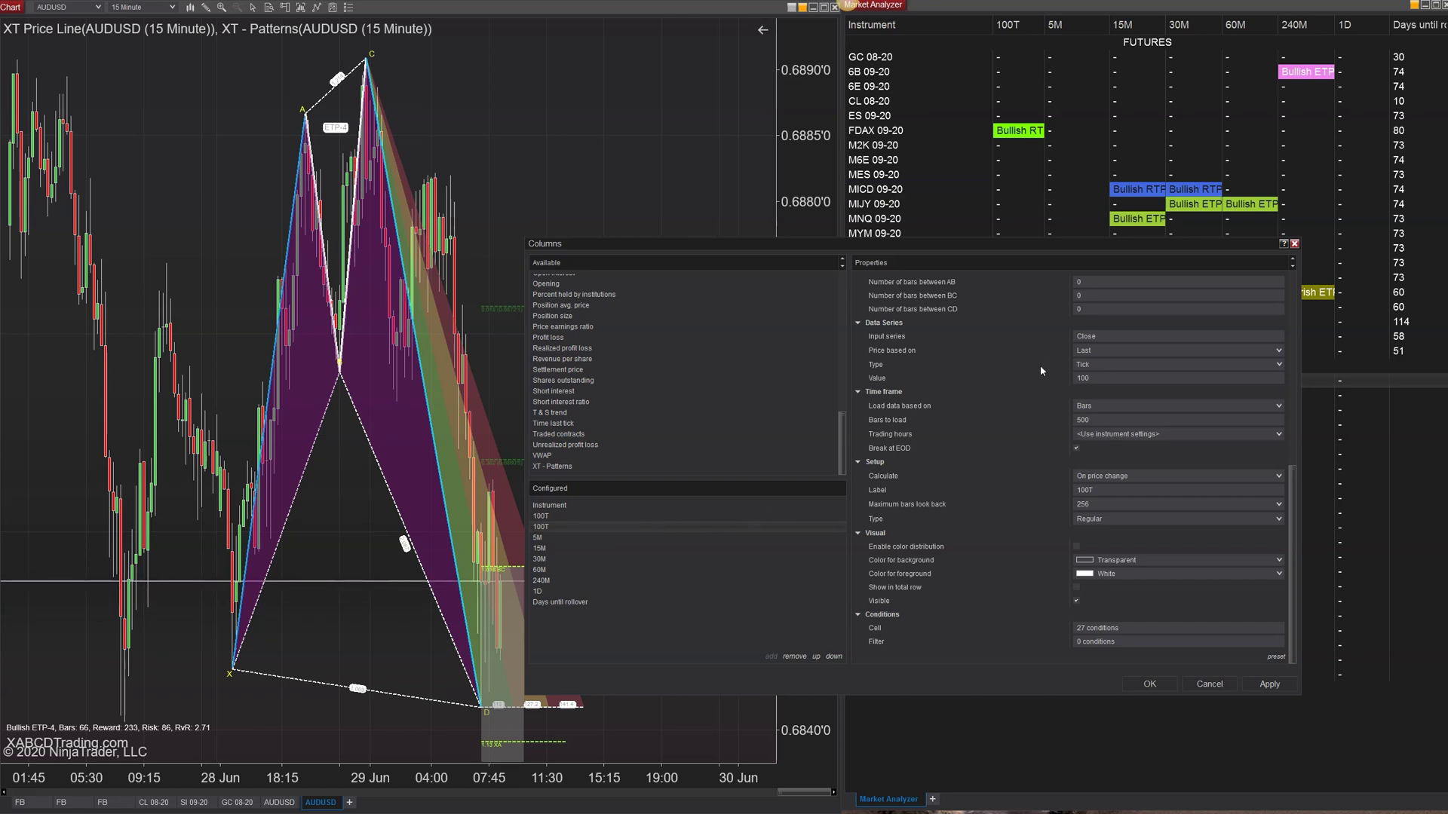
Set the new column's Plot type to TotalBars and its label to '100T - Bars'.
scroll(1044, 362, up, 9)
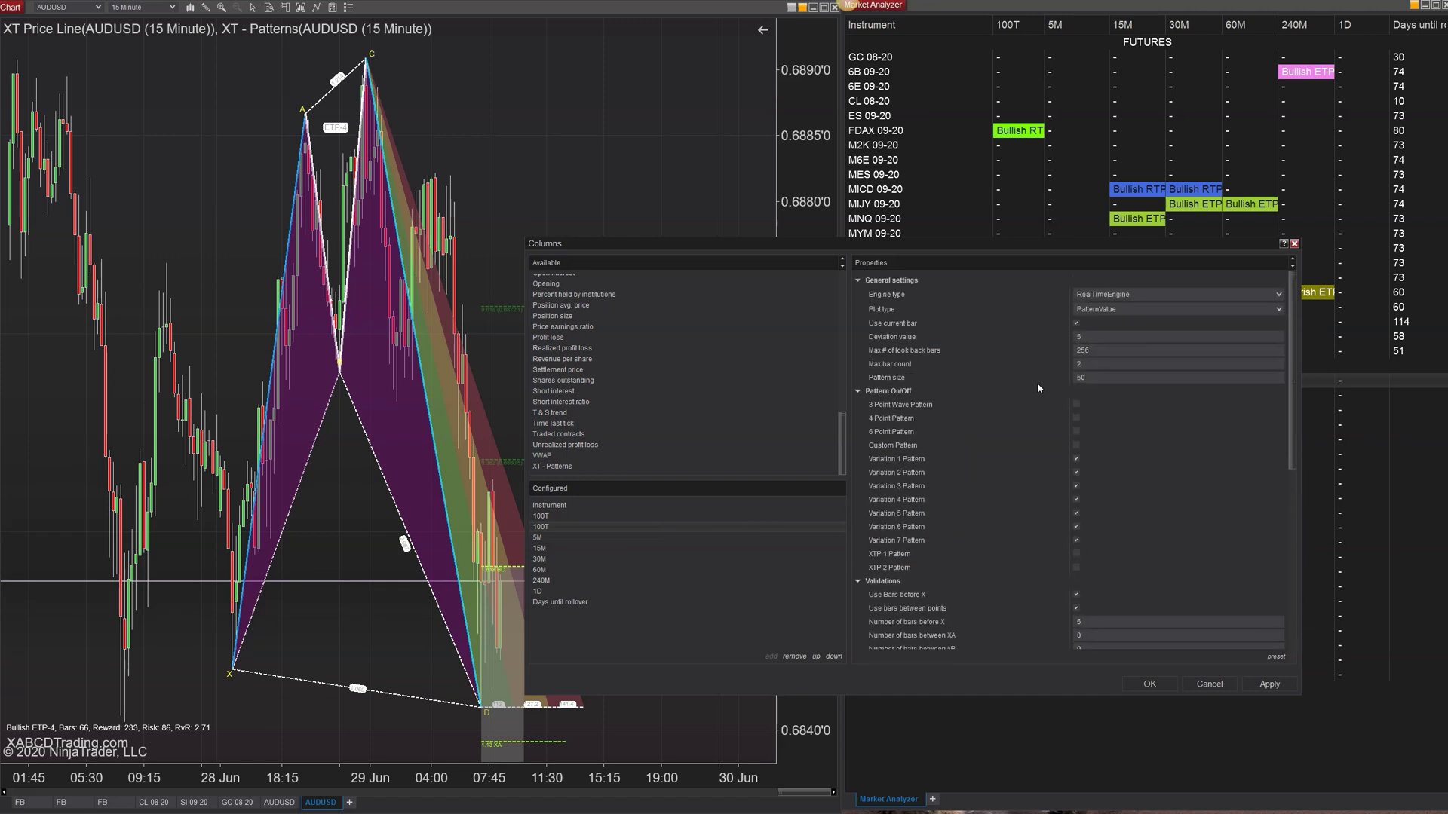
click(1111, 316)
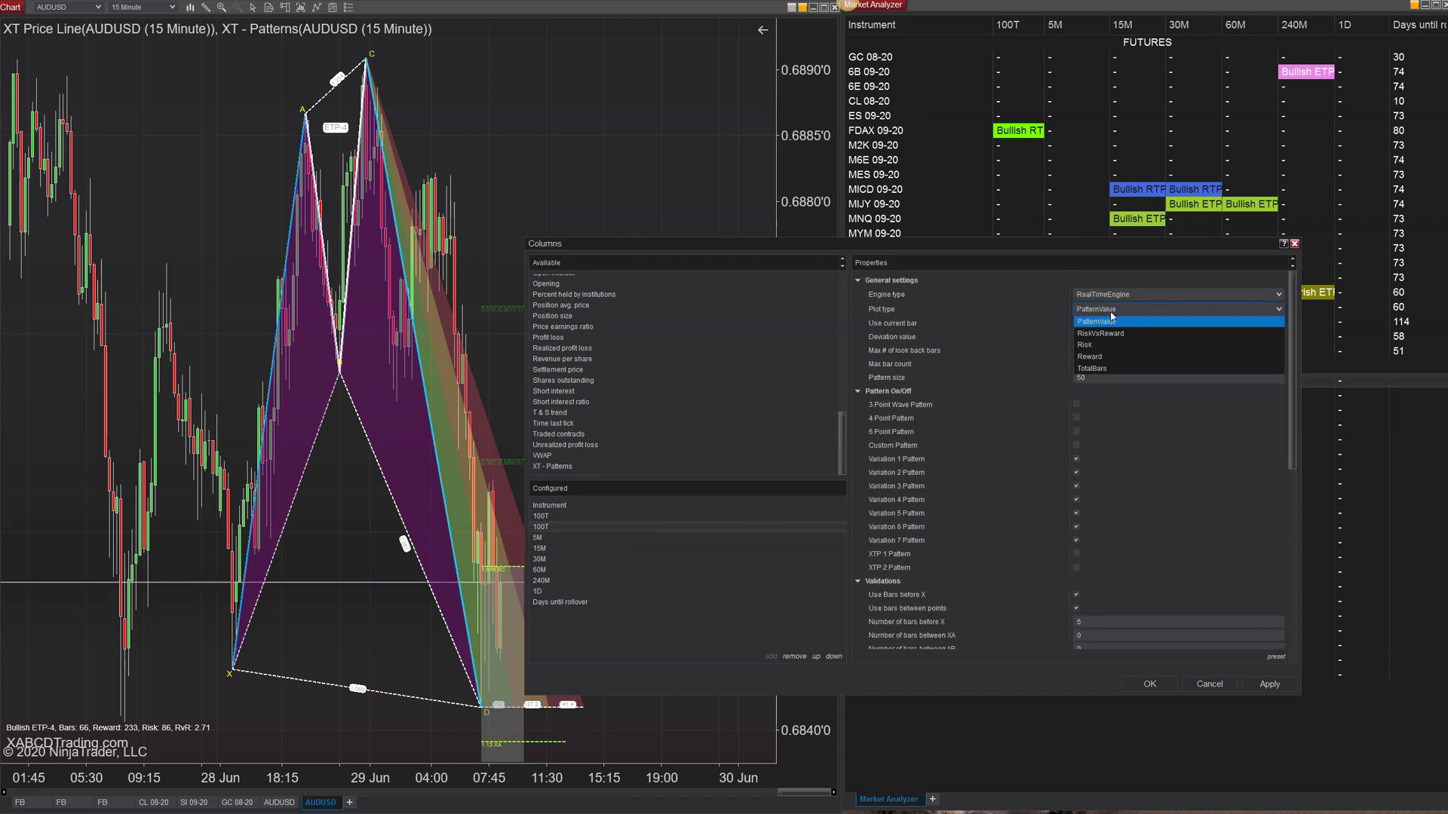
click(1109, 371)
scroll(1133, 469, down, 1)
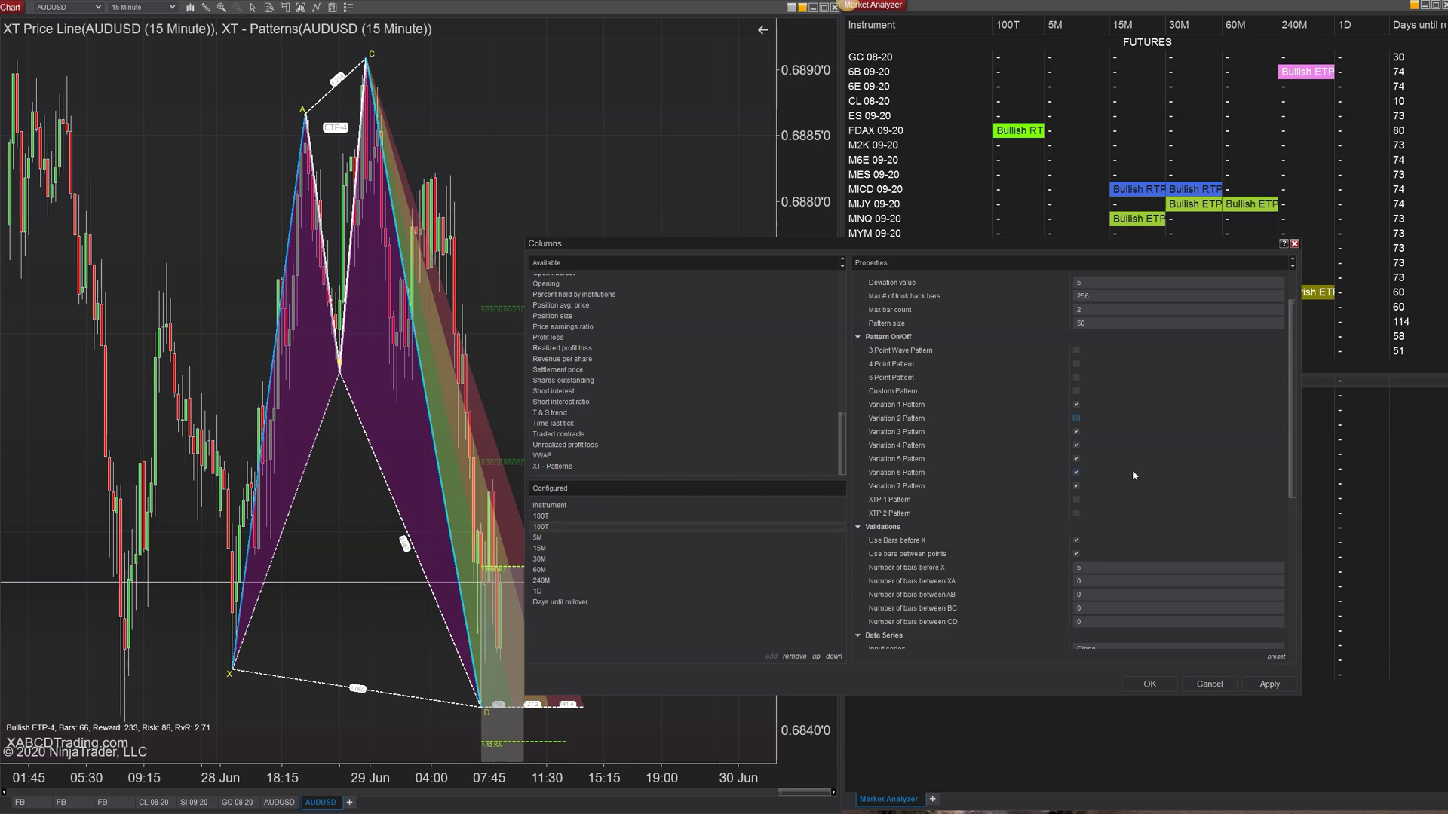
click(1088, 416)
scroll(1117, 499, down, 3)
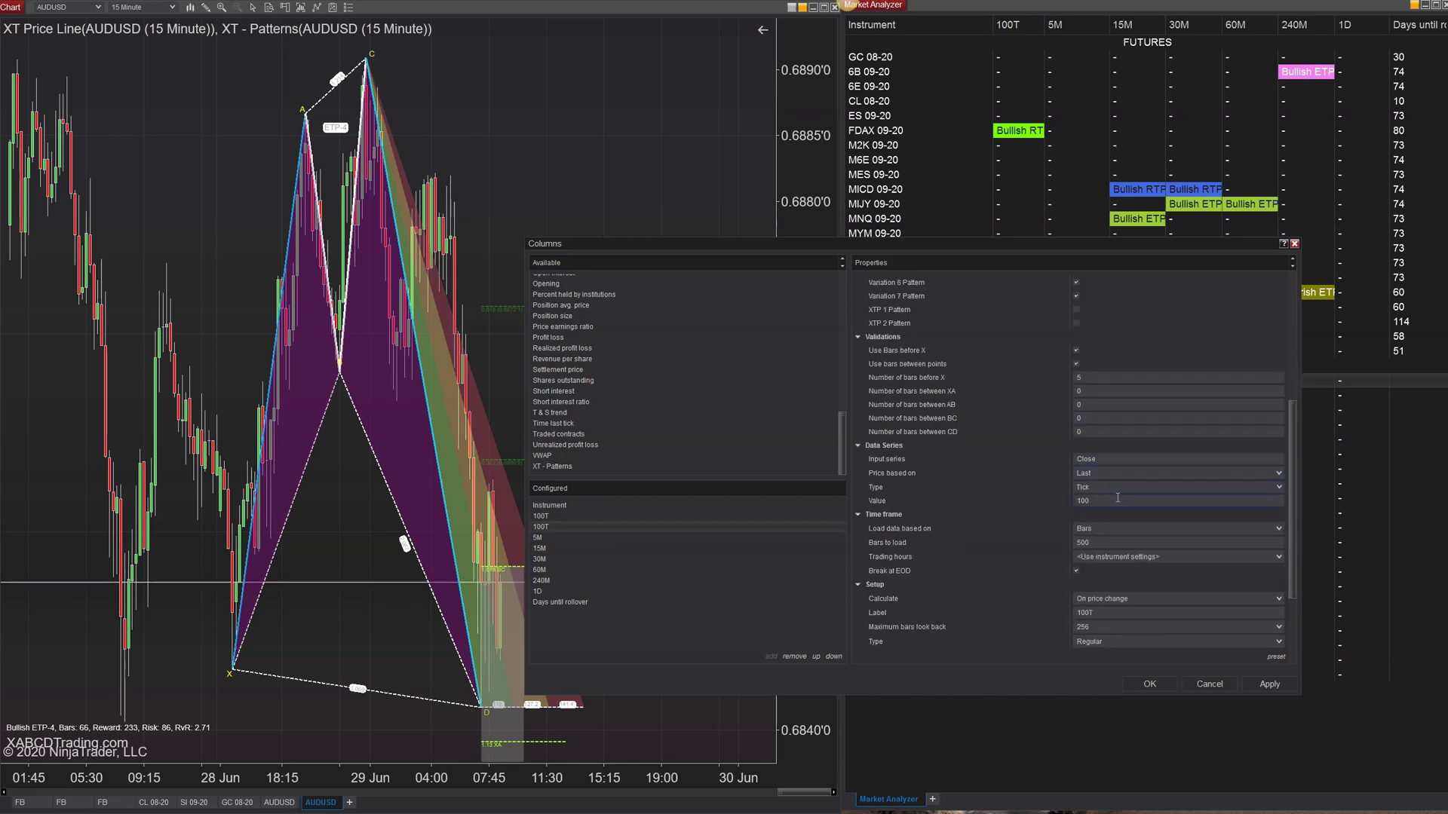
scroll(1117, 499, down, 2)
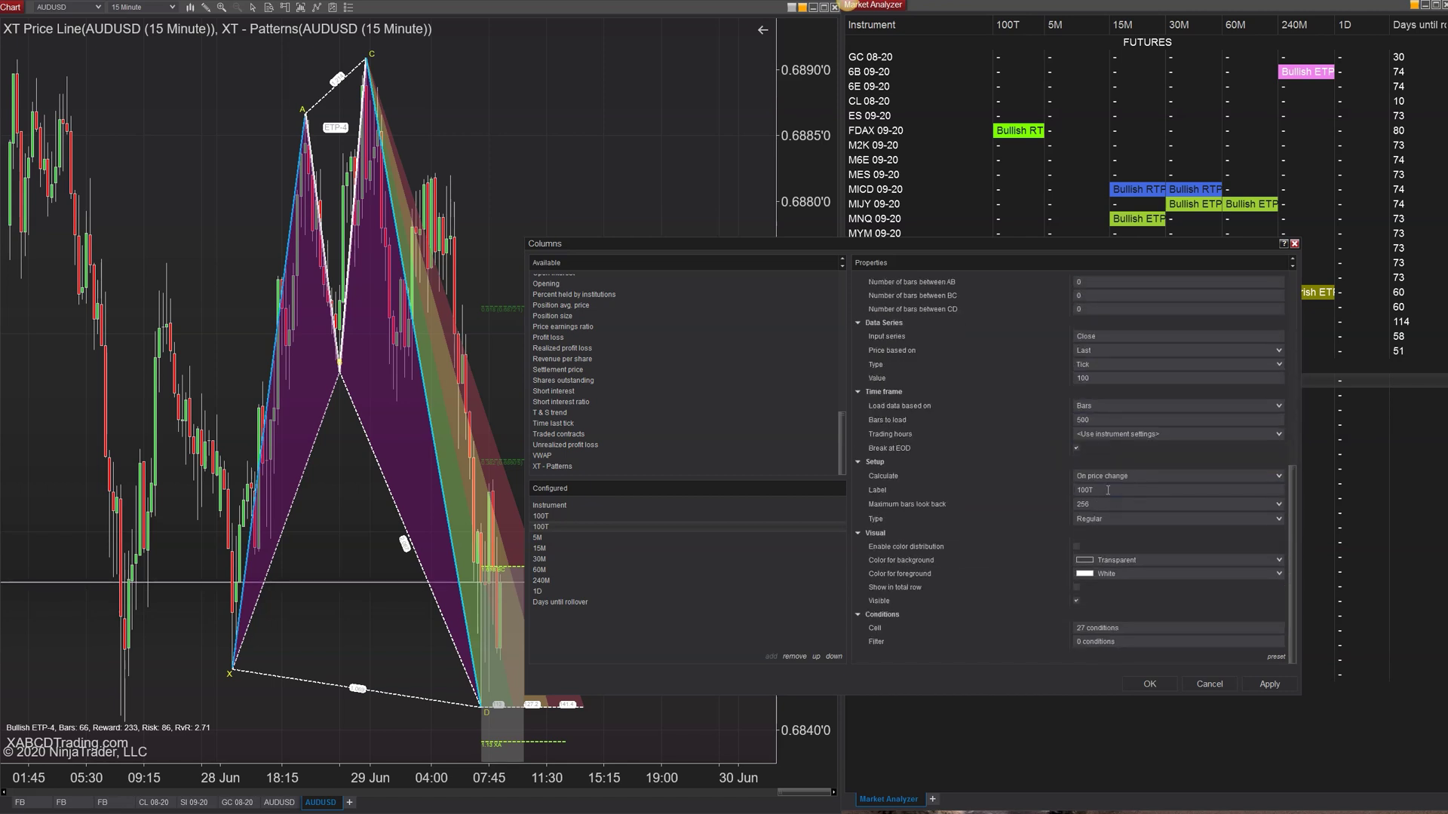
text(- Bars)
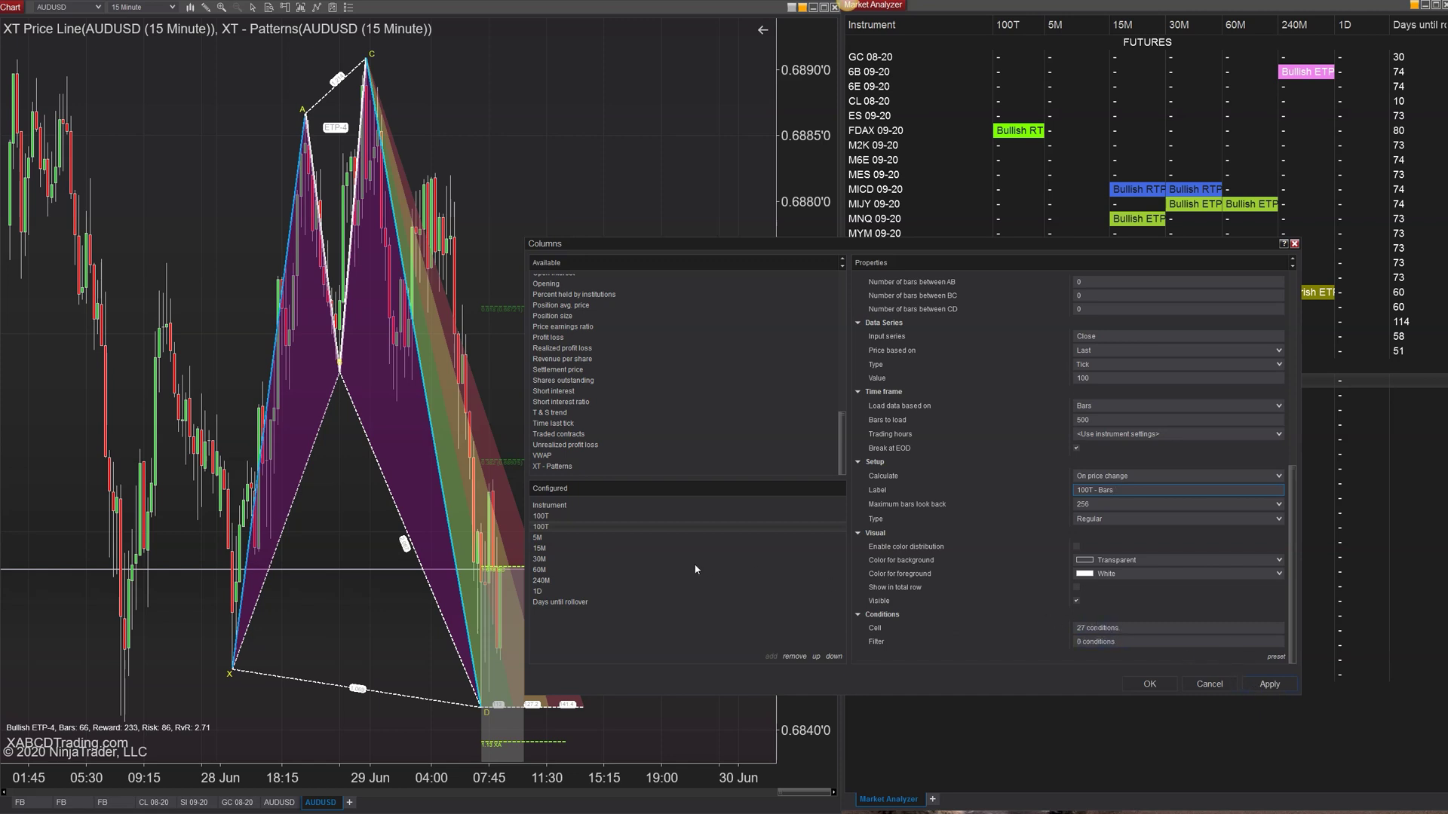
Add '- Bars' XT - Patterns copies for the 5M and 15M columns under their originals.
click(648, 538)
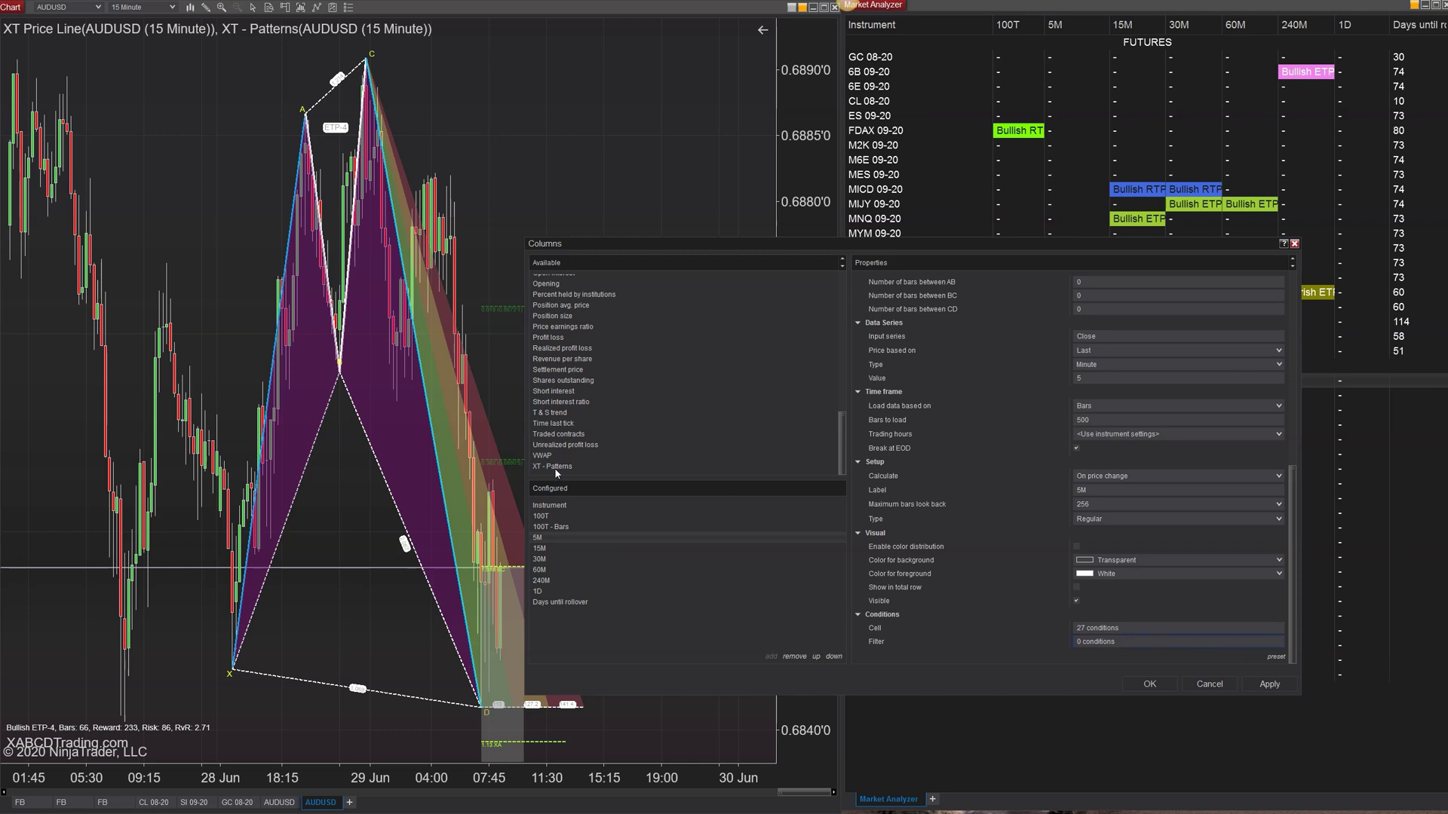
click(825, 657)
click(816, 657)
click(817, 657)
click(817, 657)
click(817, 656)
click(817, 657)
scroll(1059, 545, up, 10)
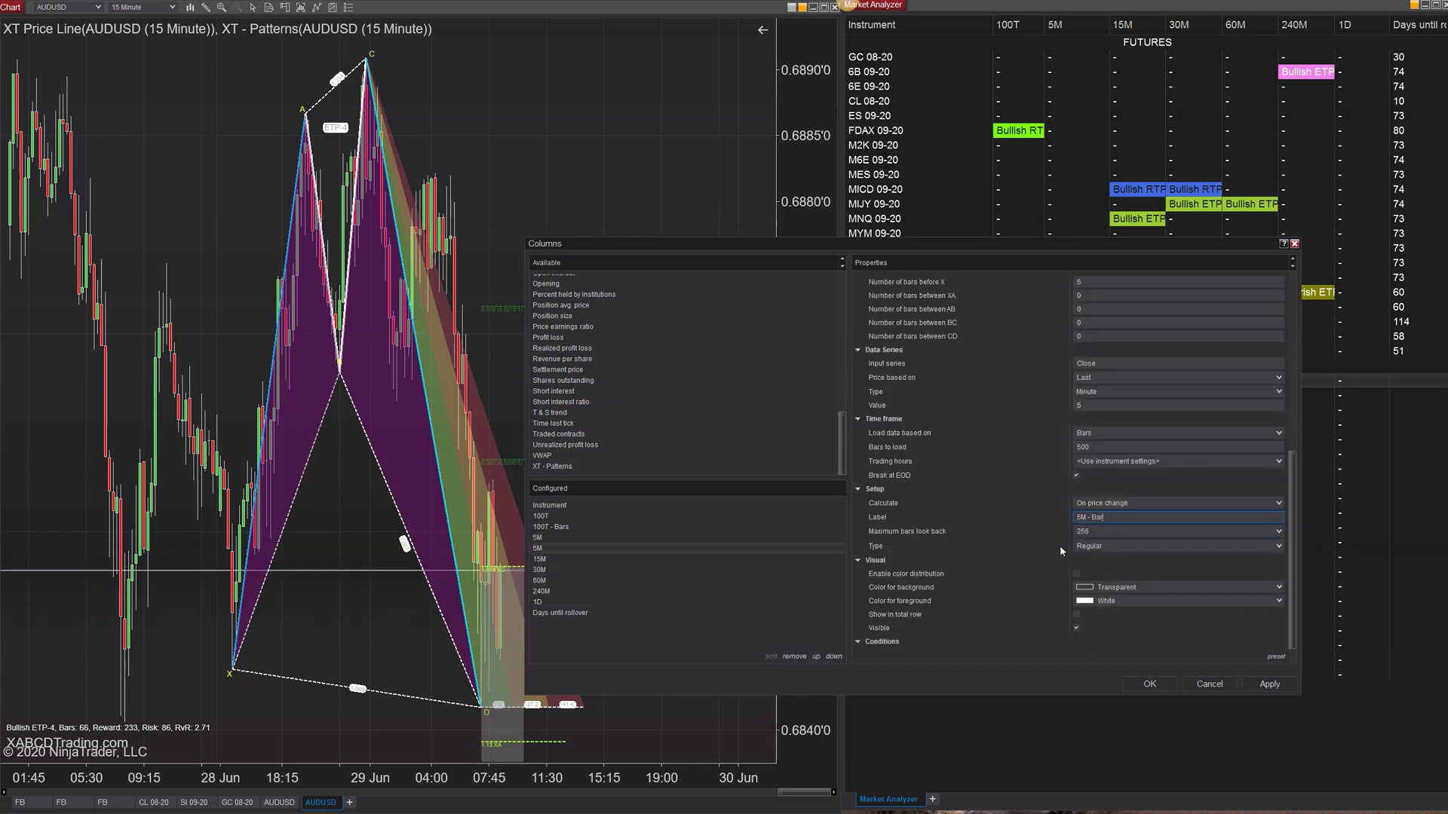
click(586, 558)
scroll(1071, 460, down, 10)
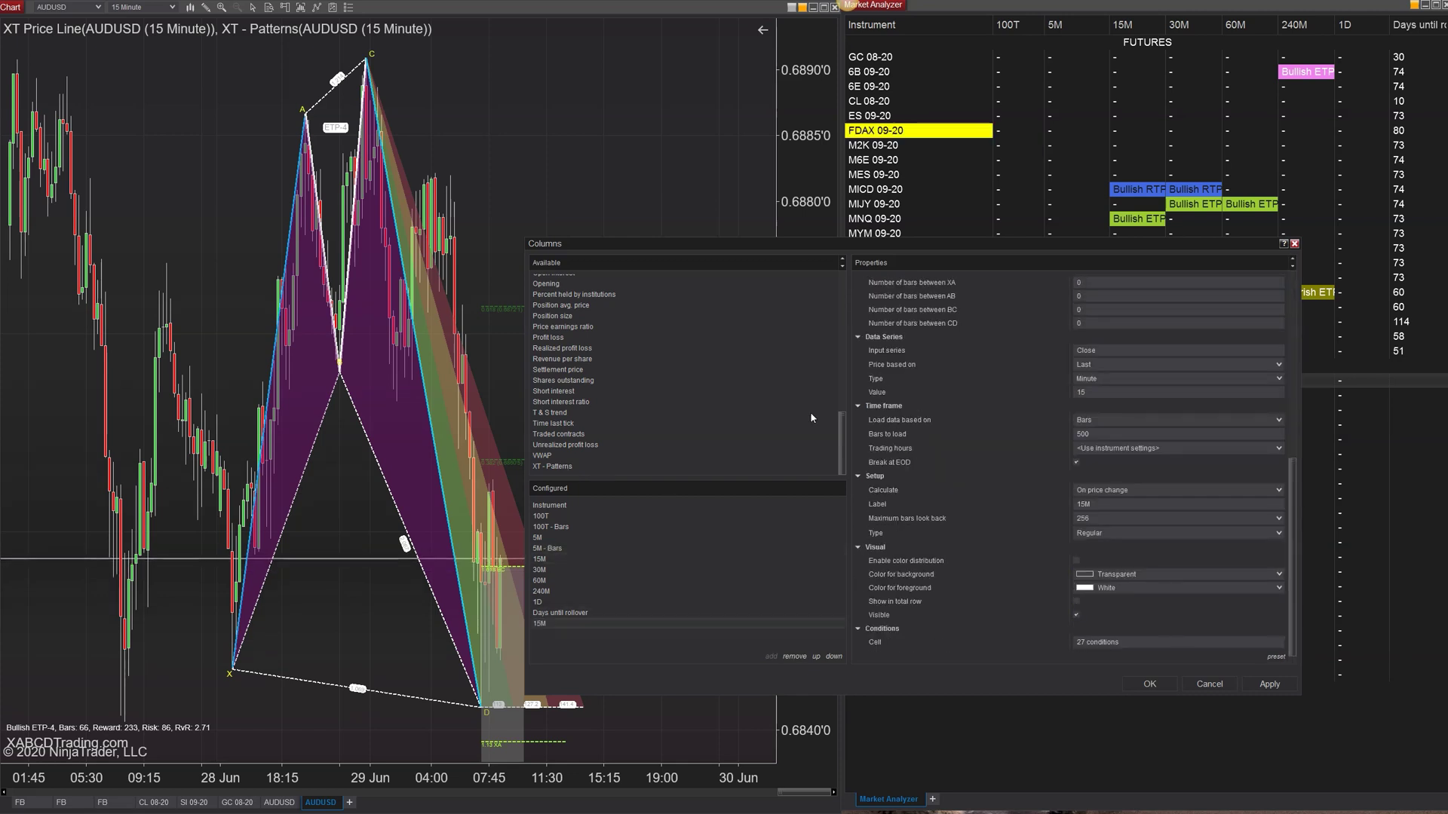
click(1131, 503)
text(- Bars)
Add '- Bars' copies for 30M, 60M and 1D, placing the 1D copy above Days until rollover.
click(586, 580)
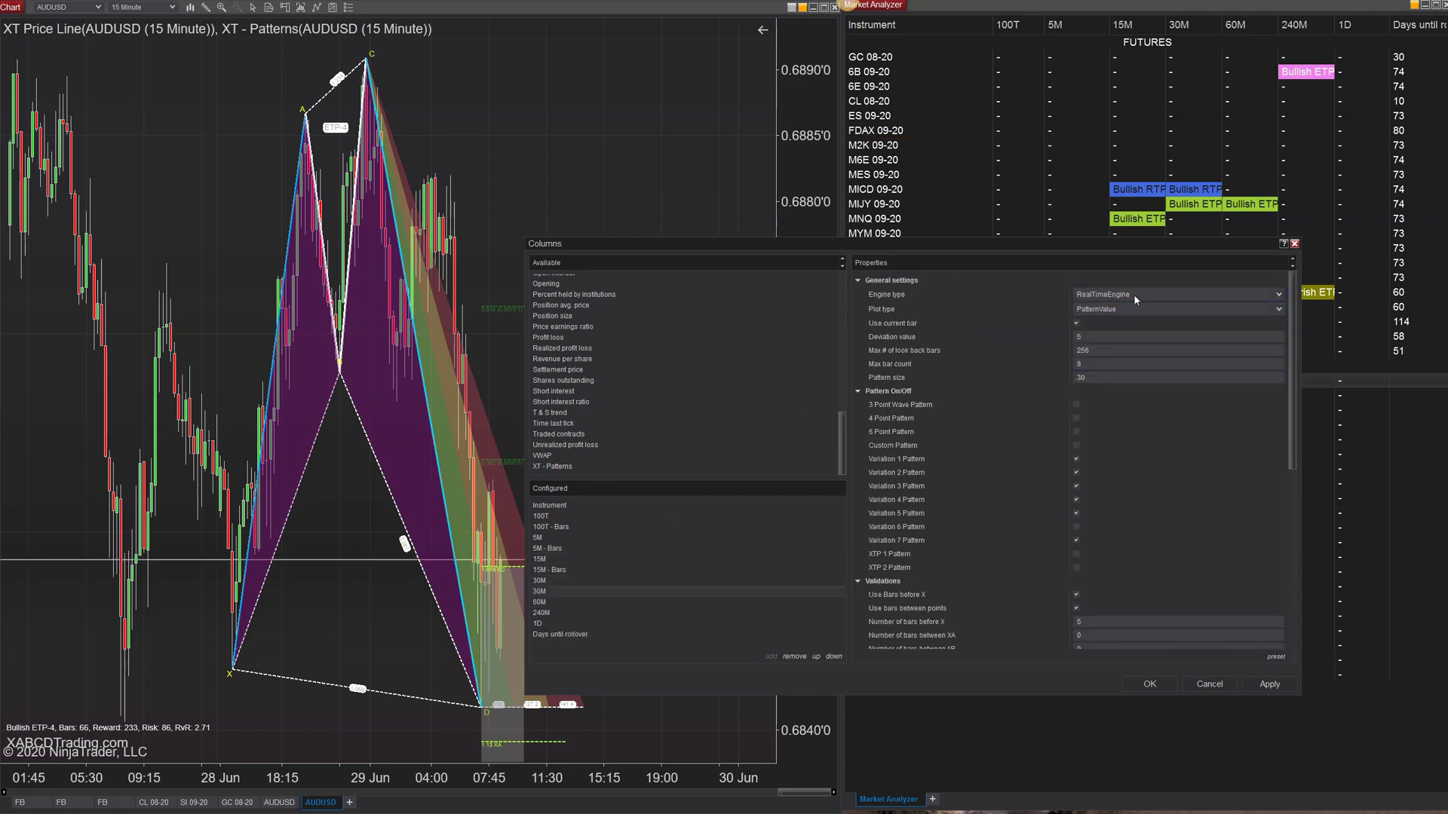
click(540, 601)
scroll(1247, 654, down, 5)
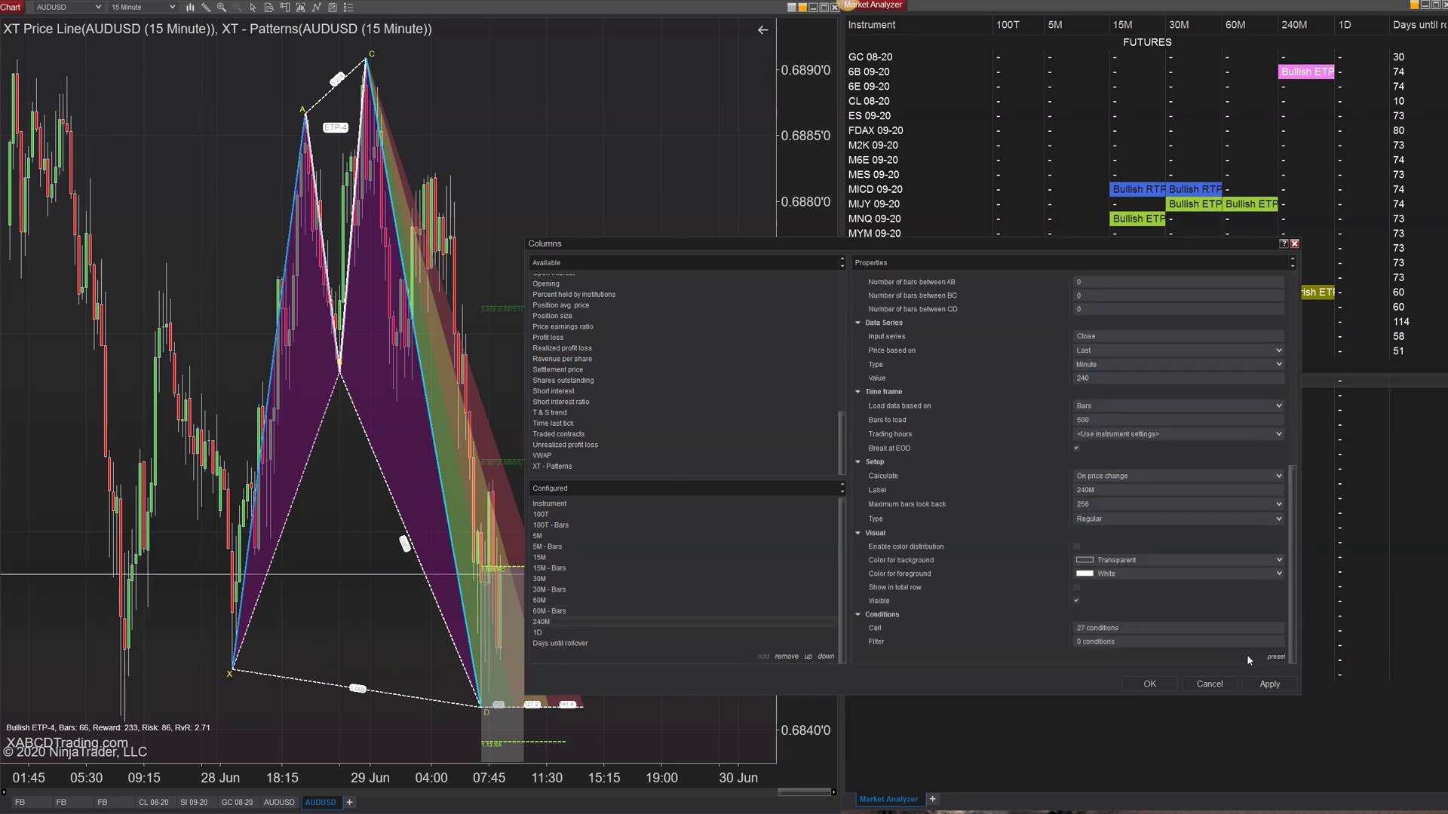
click(565, 380)
double_click(558, 466)
click(1176, 364)
click(1139, 385)
click(810, 657)
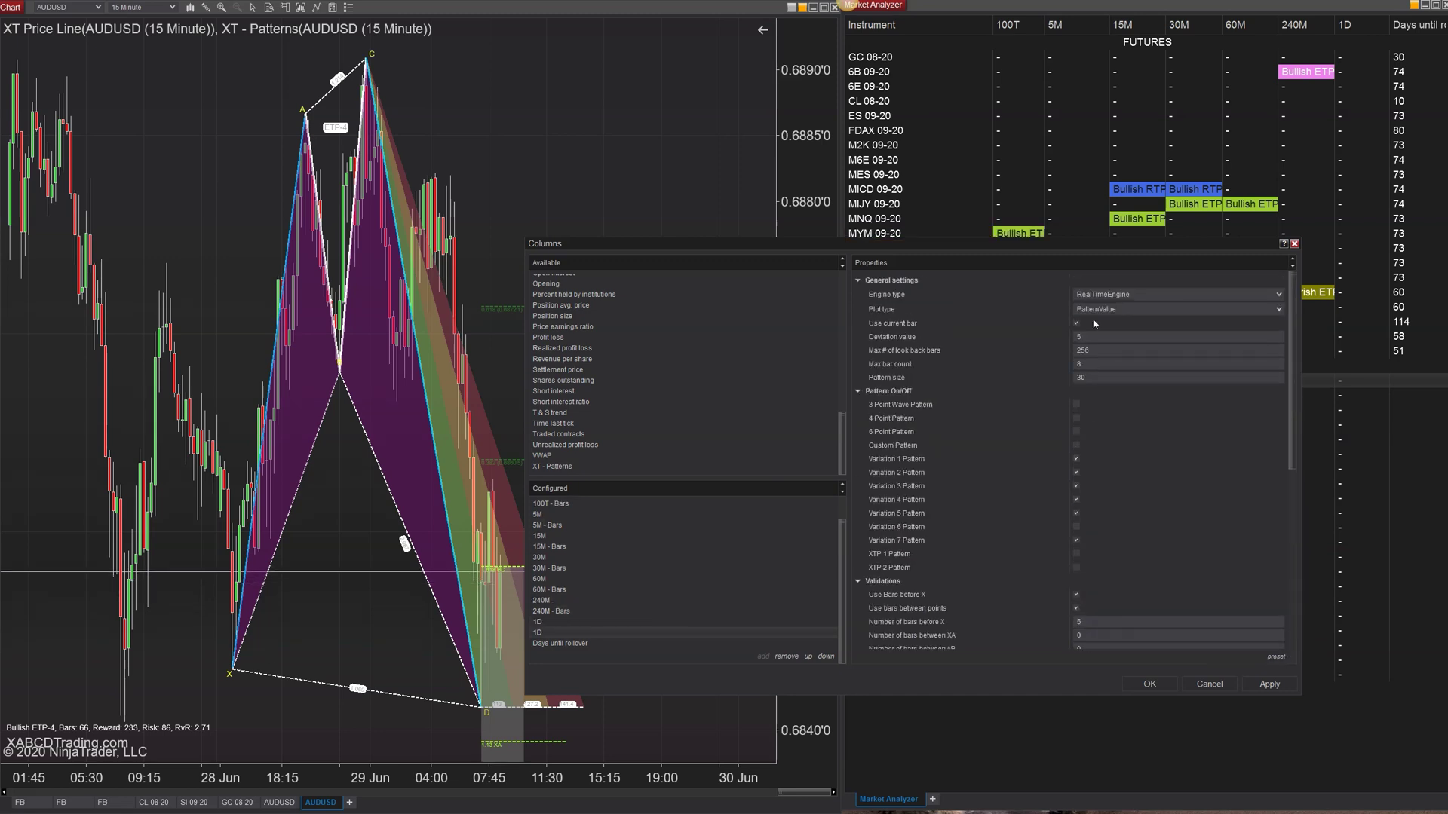
Apply the new '- Bars' columns and scroll the 1D - Bars properties down to Conditions.
click(1267, 684)
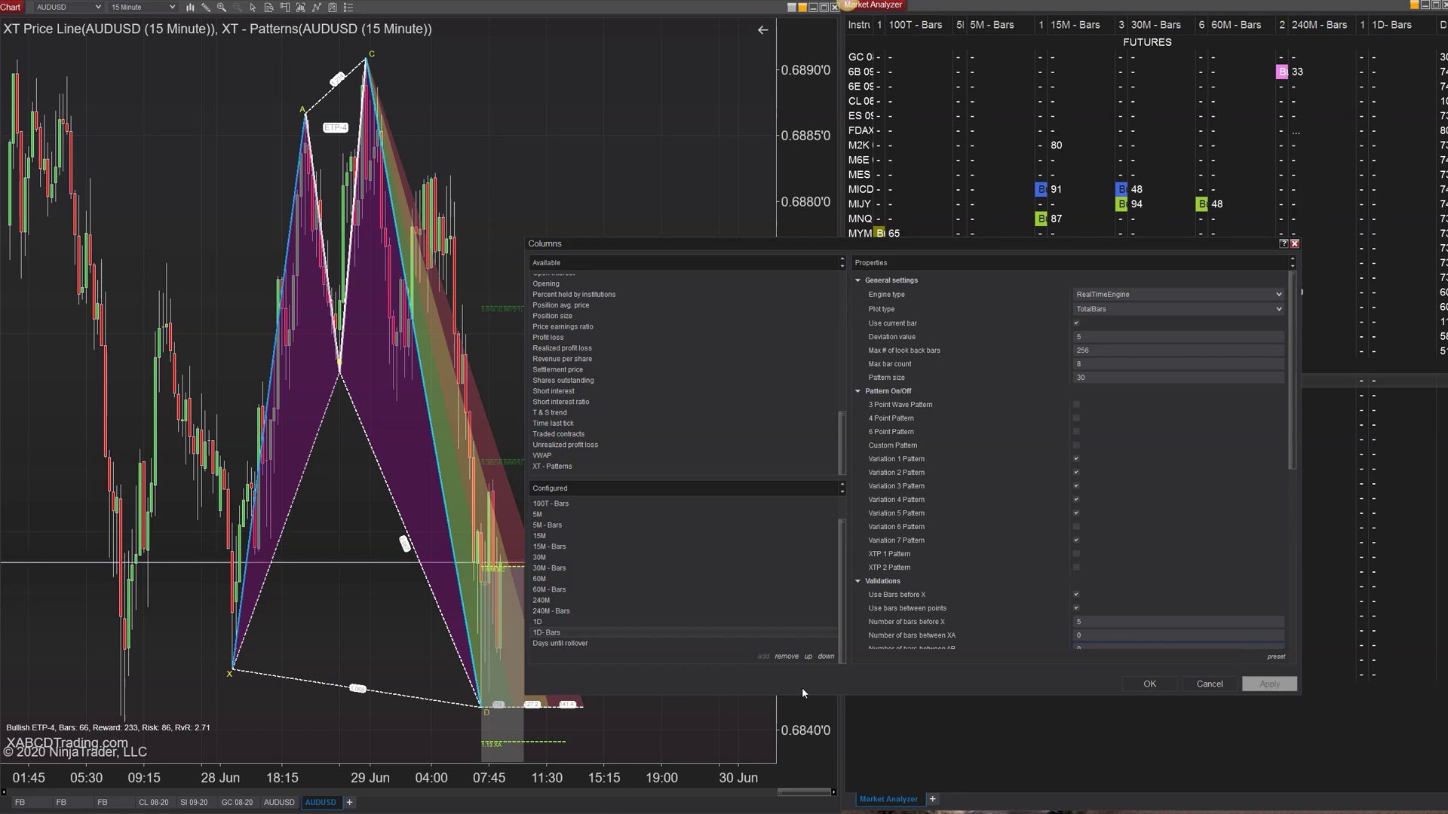
scroll(889, 583, down, 5)
scroll(1232, 583, down, 2)
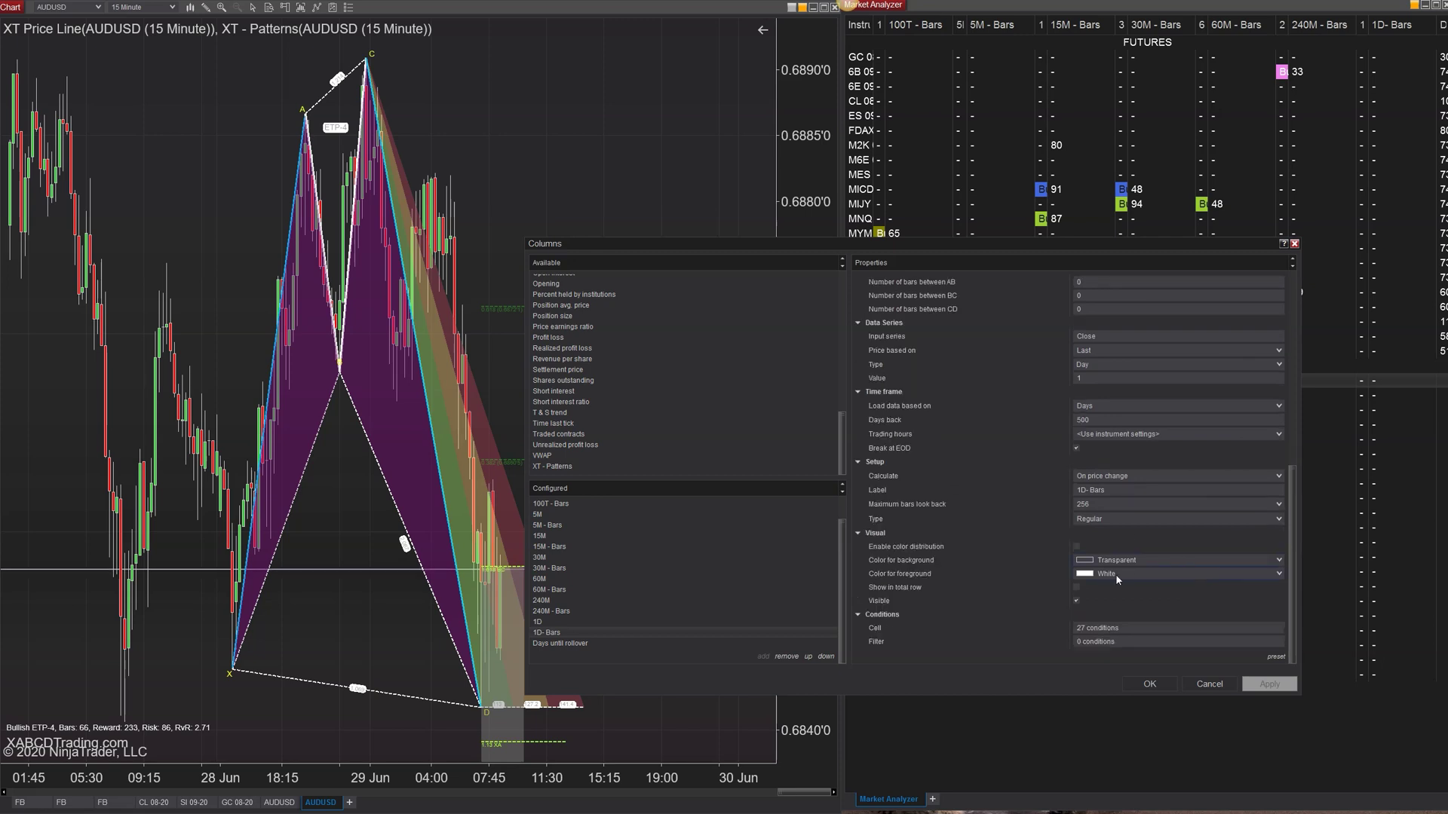
Delete all copied cell conditions from 1D - Bars and add a single new Equals 0 condition.
click(1097, 629)
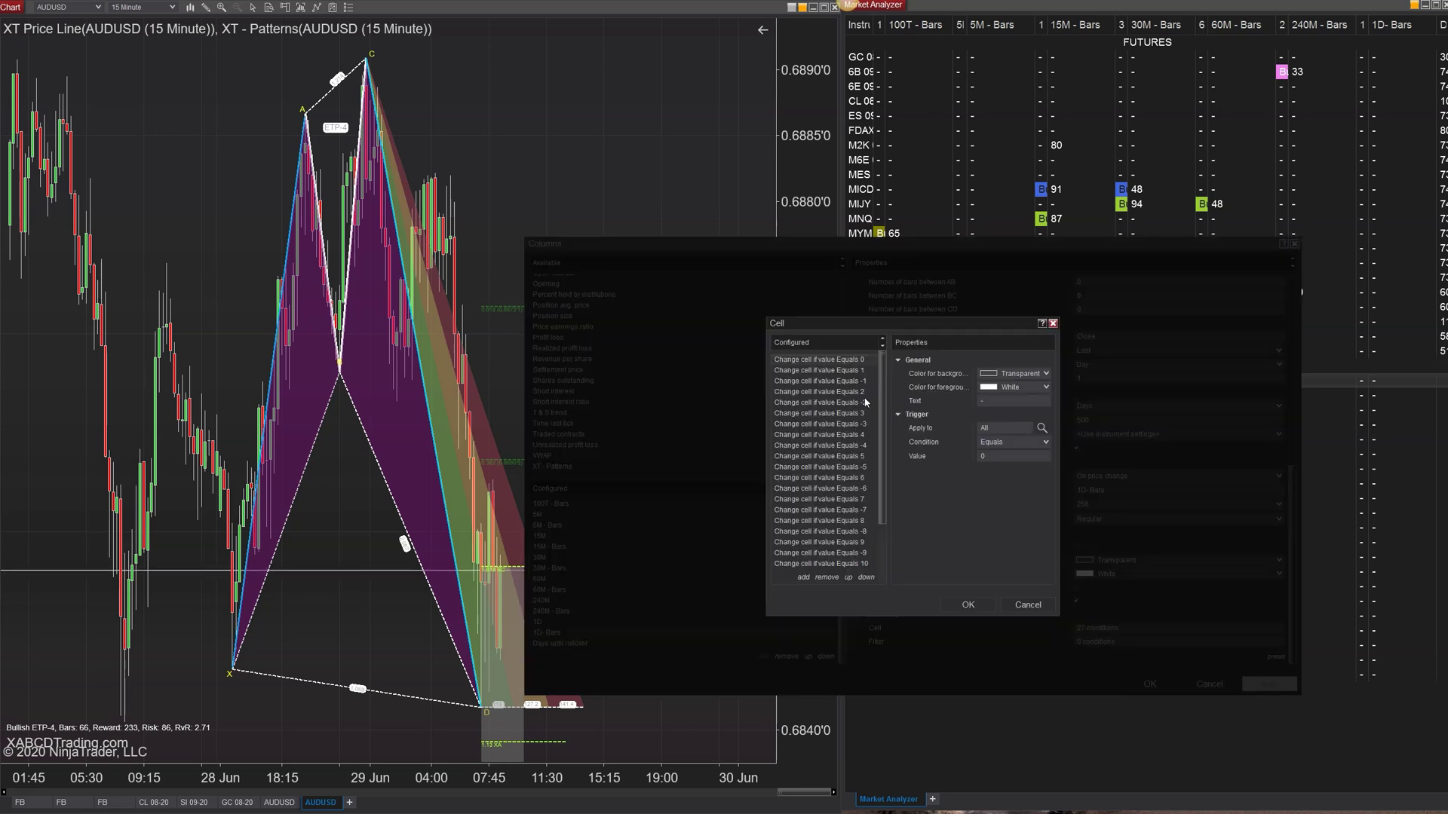
click(826, 577)
click(827, 577)
click(827, 577)
click(827, 577)
triple_click(826, 577)
triple_click(826, 578)
triple_click(827, 578)
triple_click(826, 577)
triple_click(825, 577)
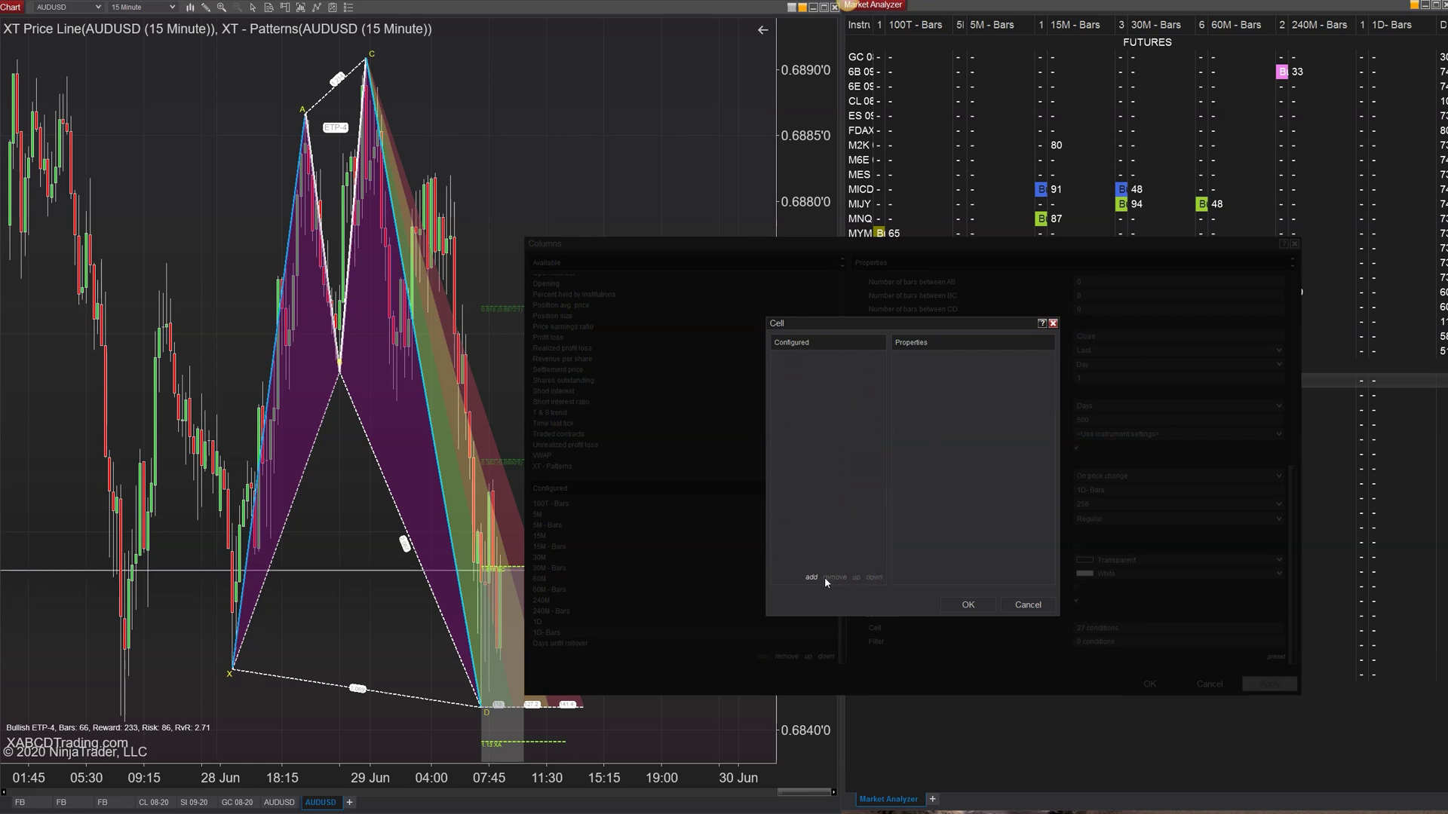
click(810, 577)
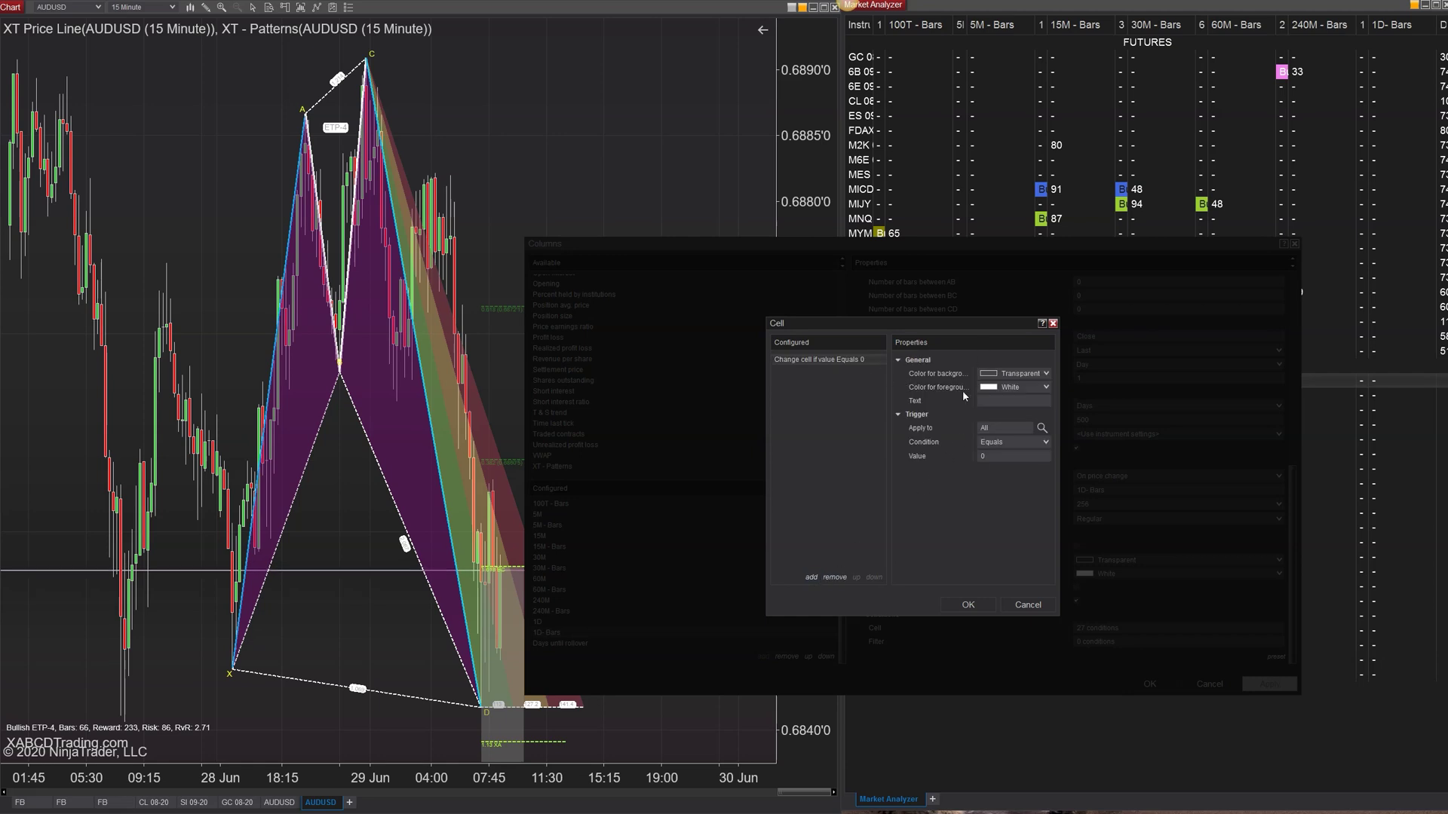